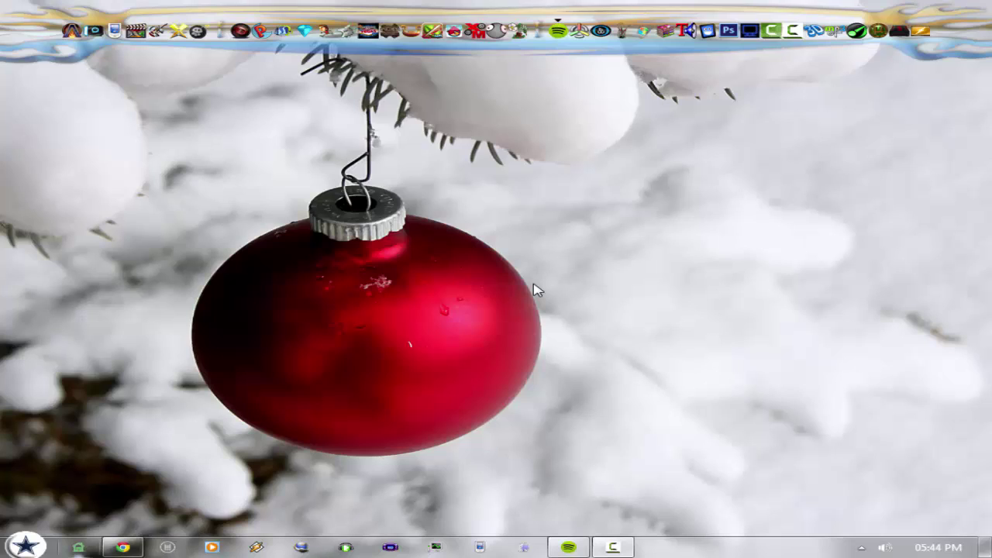
Step: Launch the Softonic downloader for Spotify from the desktop and accept its licence agreement with Softonic Assistant declined
key("alt+Tab")
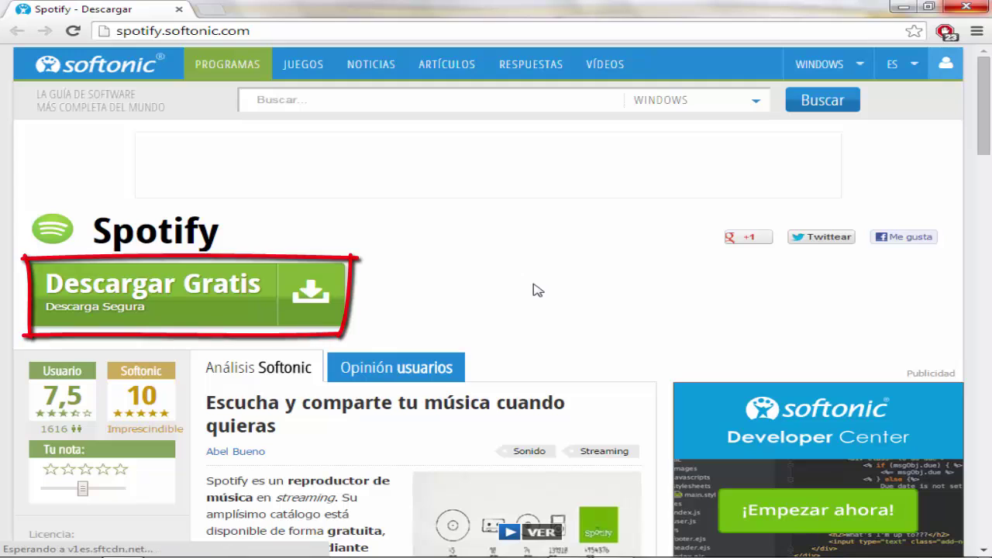
key("super+d")
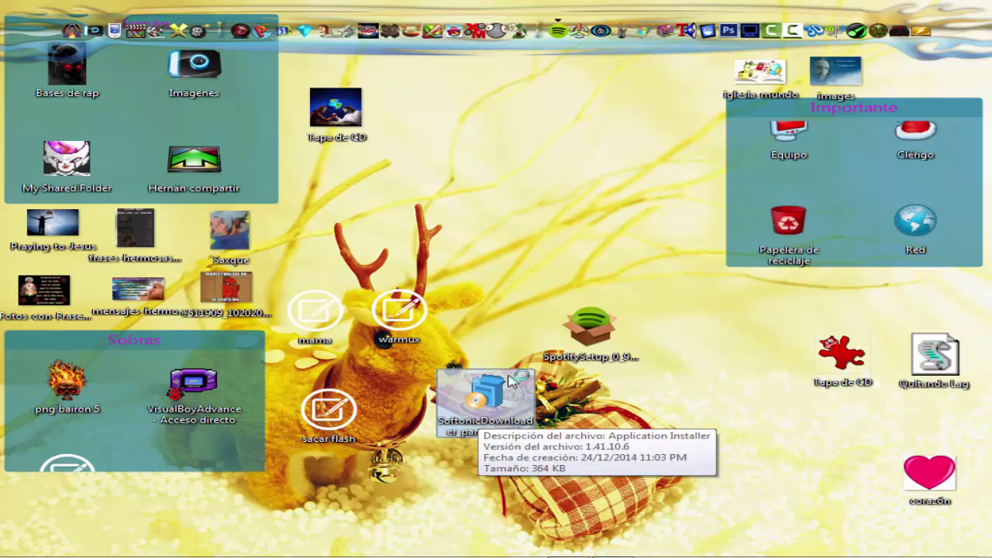
double_click(487, 395)
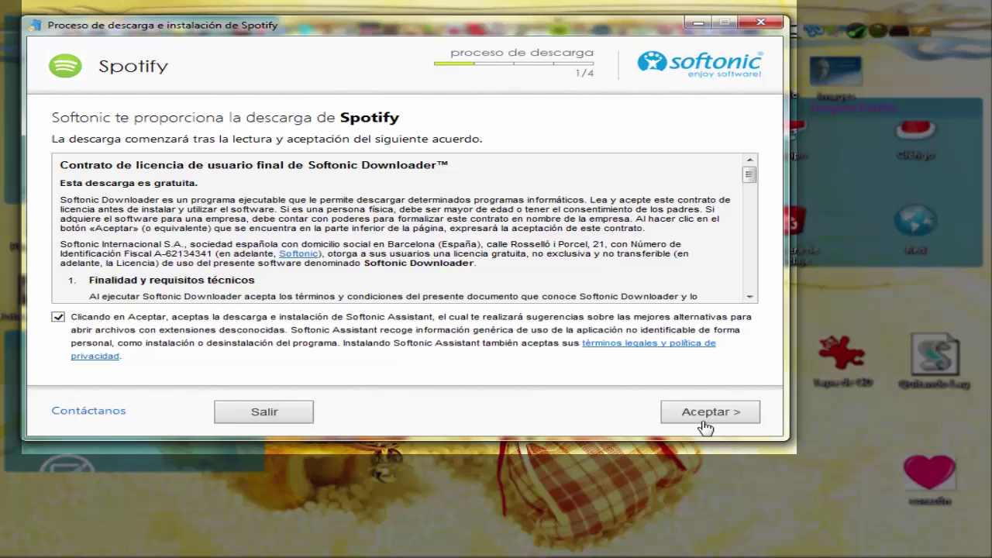
left_click(64, 320)
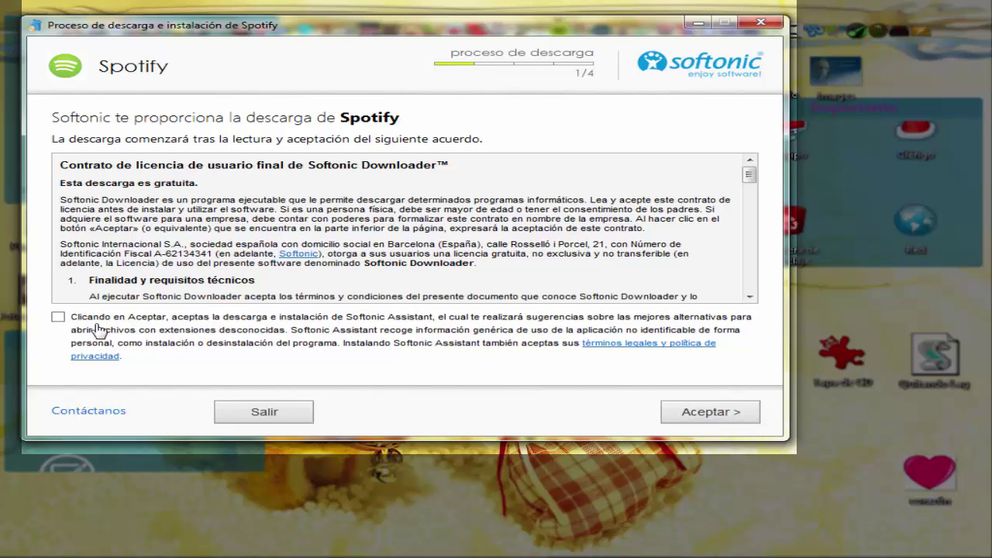
left_click(719, 419)
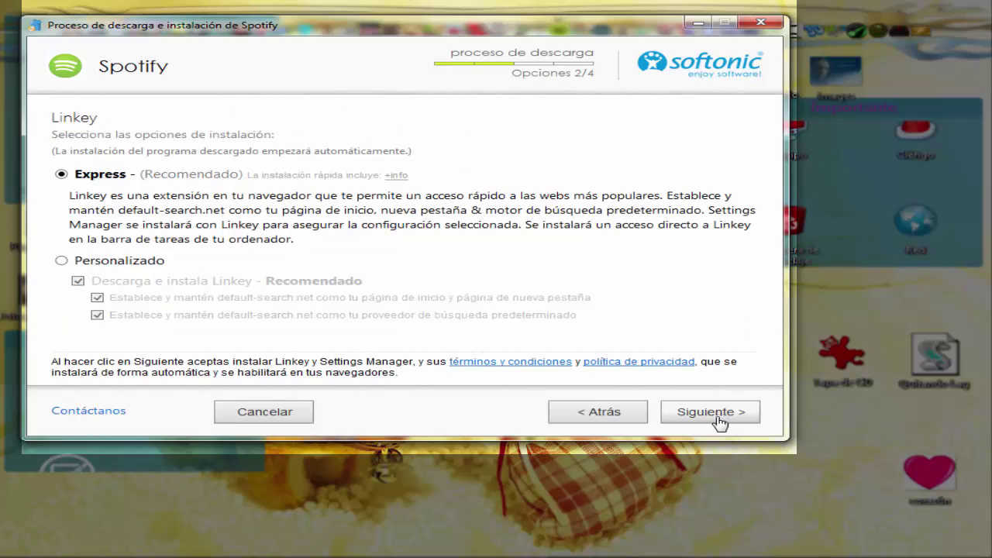
Step: Choose the Personalizado installation option and decline the Linkey download with its default-search.net settings
left_click(62, 262)
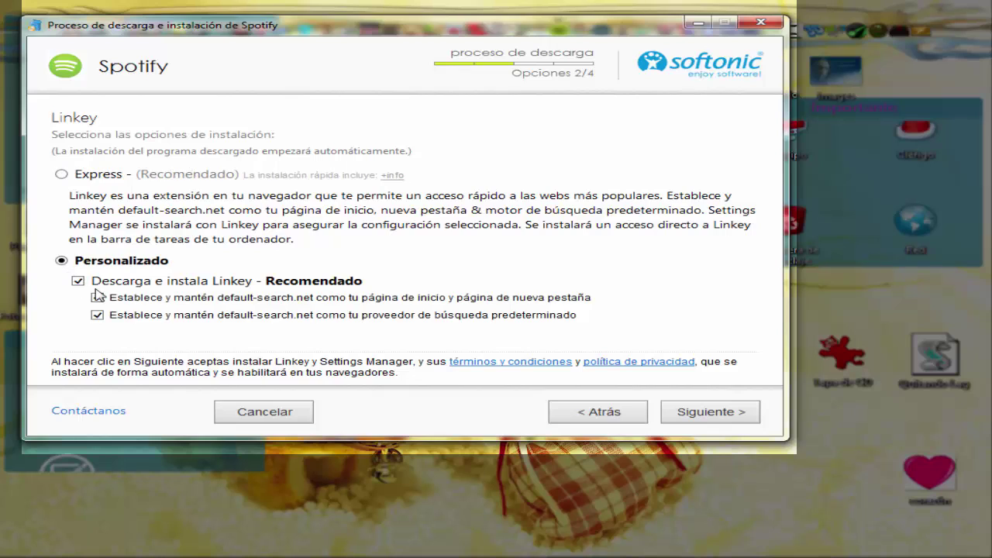
left_click(78, 281)
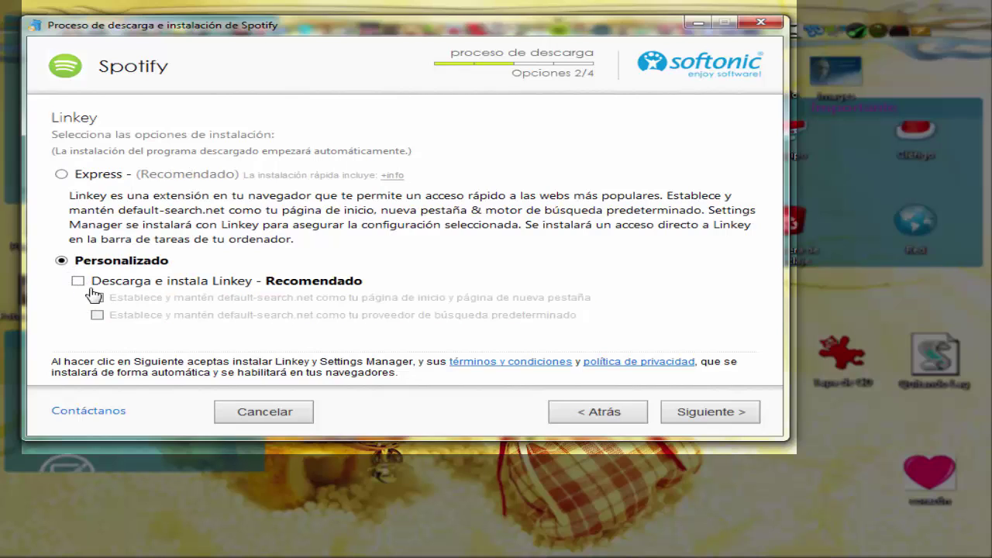
left_click(97, 298)
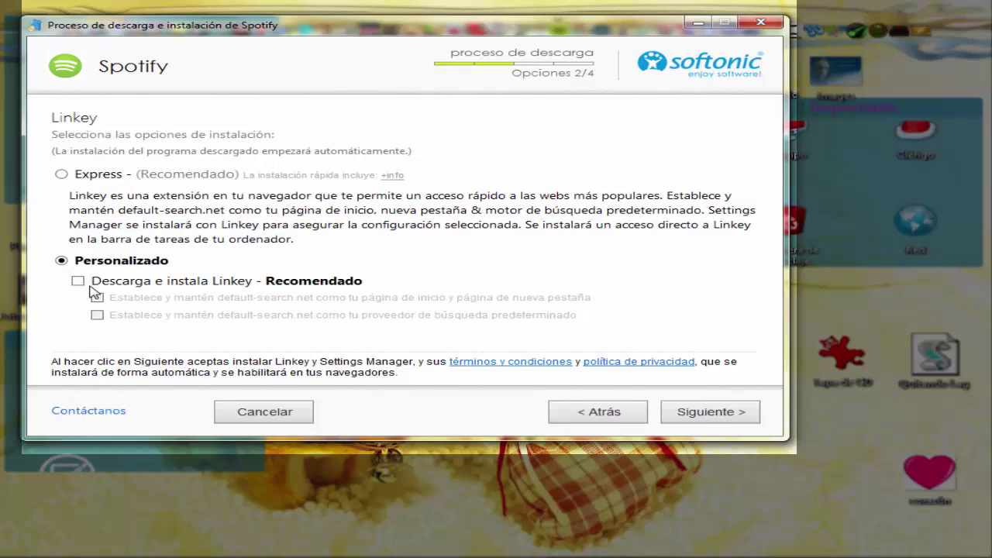
left_click(710, 412)
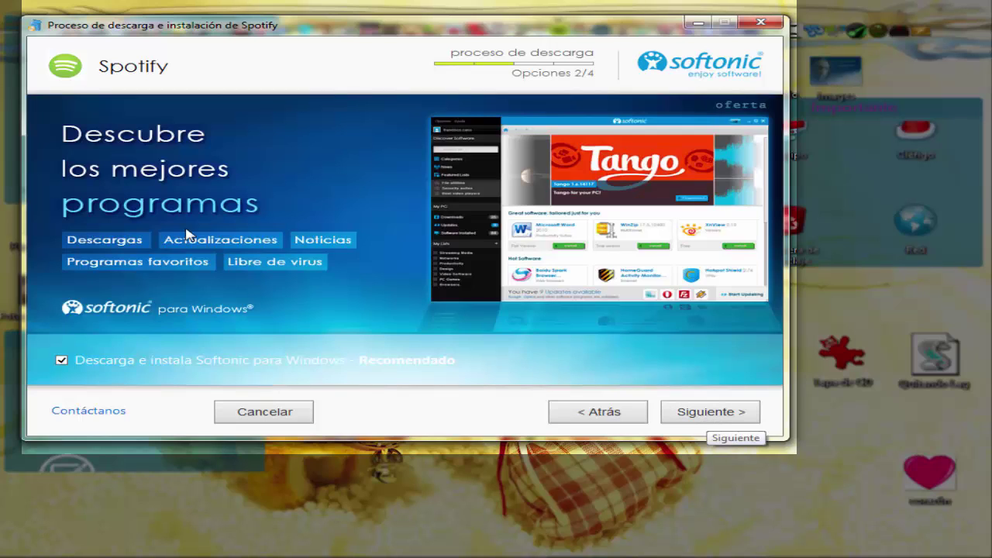
Step: Continue to the Spotify download without Softonic para Windows, and cancel the download before it completes
left_click(62, 361)
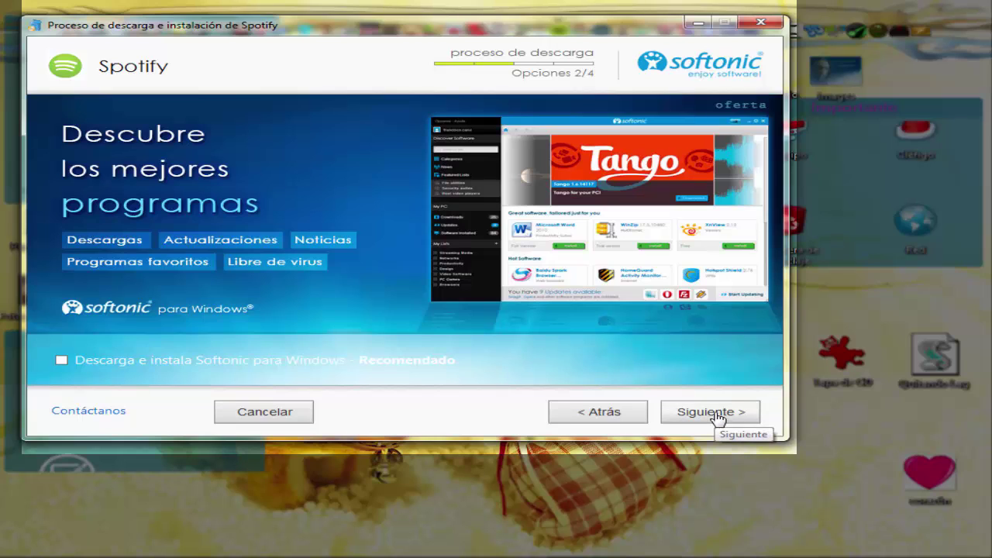
left_click(698, 419)
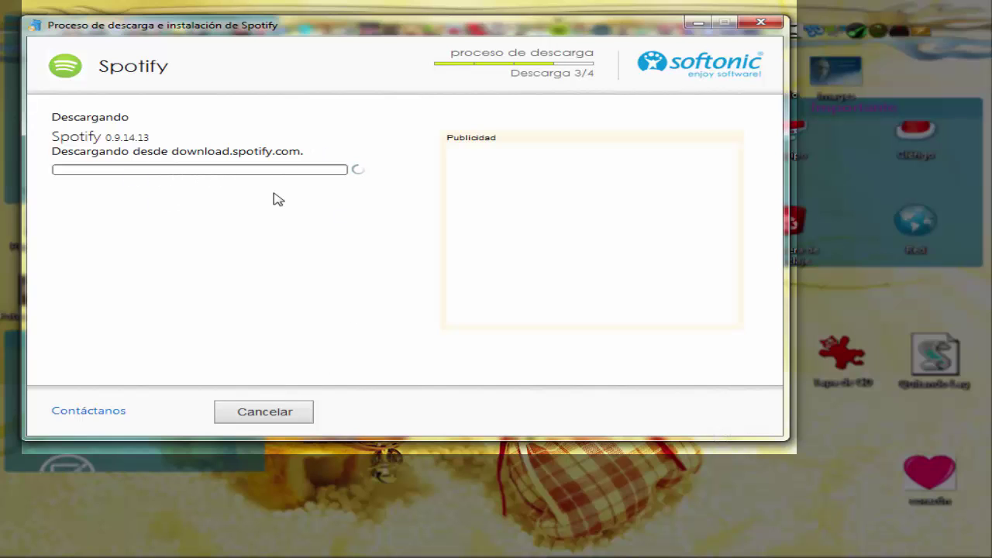
left_click(262, 416)
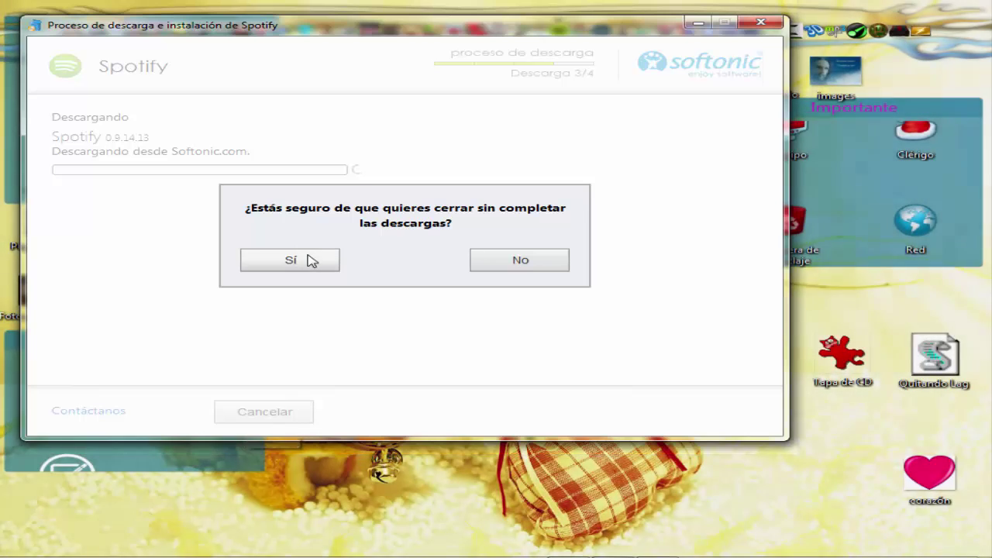
left_click(310, 260)
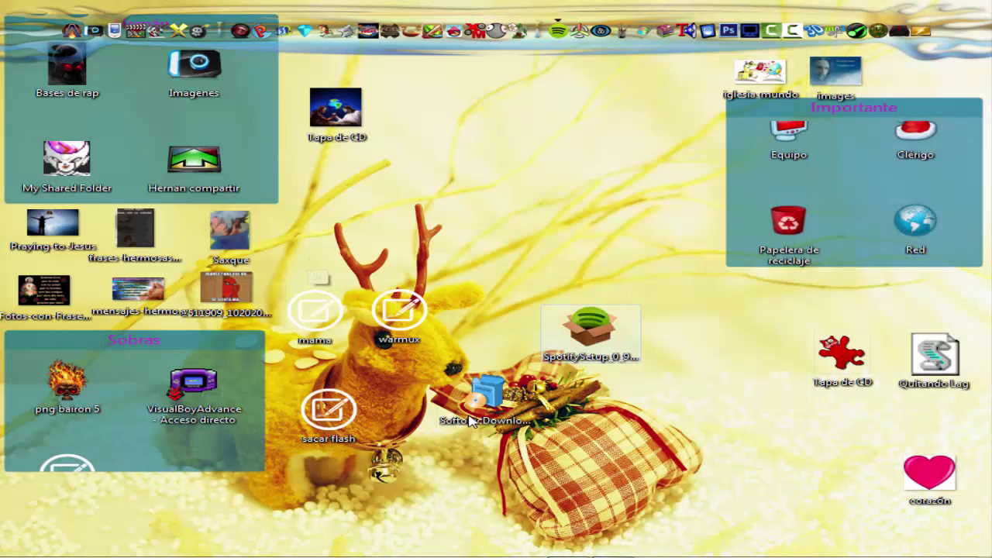
Step: Run the SpotifySetup installer from the desktop and cancel the installation
left_click_drag(595, 324, 577, 267)
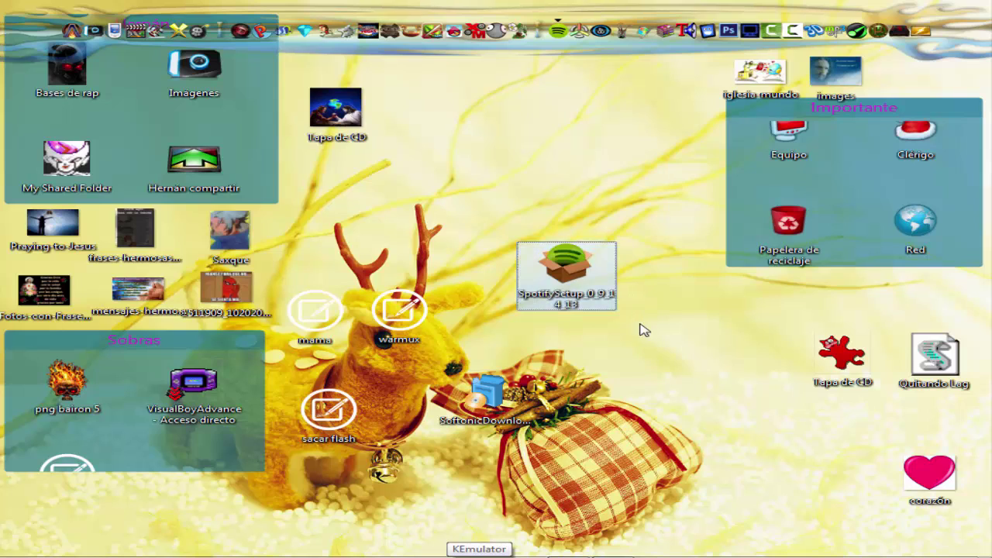
double_click(576, 286)
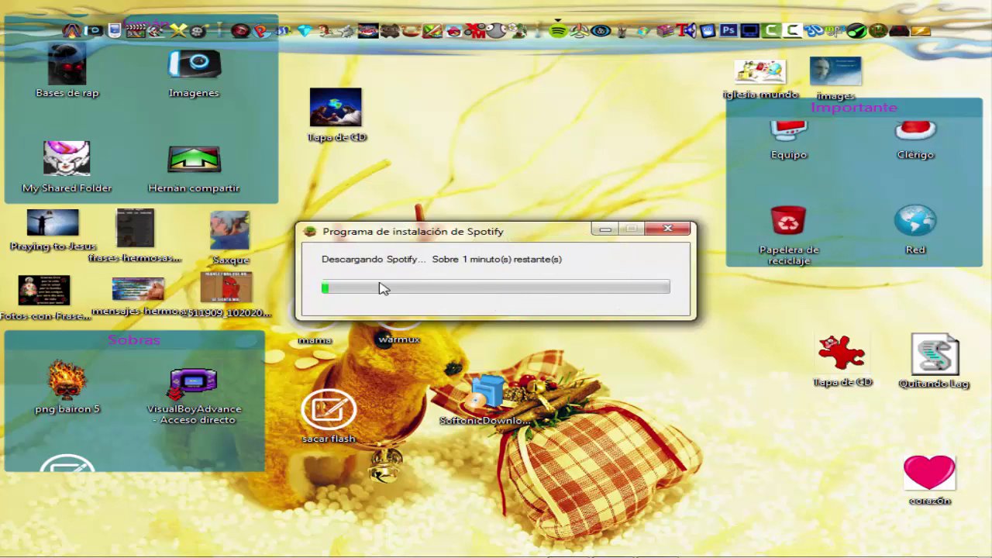
left_click(666, 230)
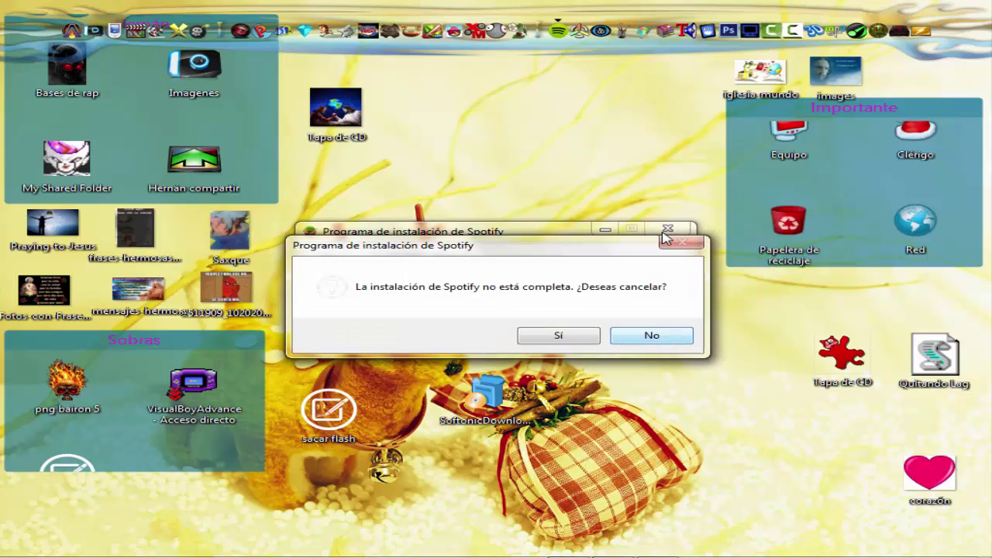
left_click(566, 342)
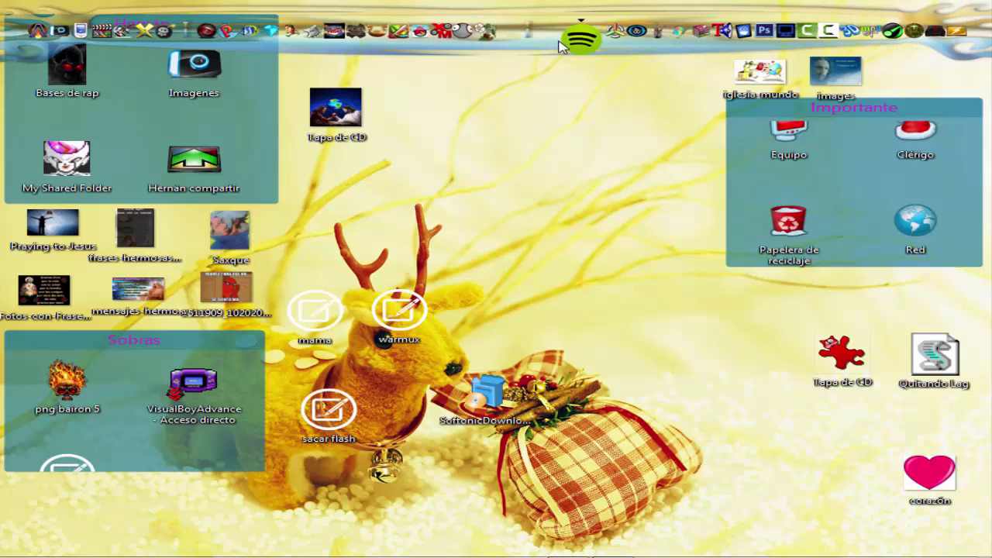
mouse_move(538, 392)
left_mouse_down()
mouse_move(536, 315)
mouse_move(500, 232)
mouse_move(581, 236)
mouse_move(575, 260)
left_mouse_up()
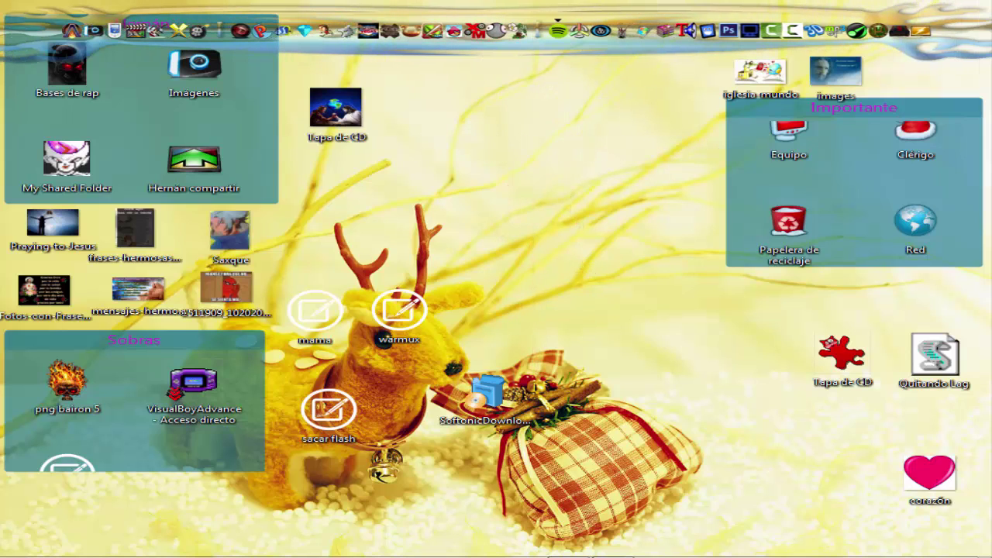
Step: Switch to Spotify and look through the Actividad page and the suggested artists on the Seguir page
left_click(571, 547)
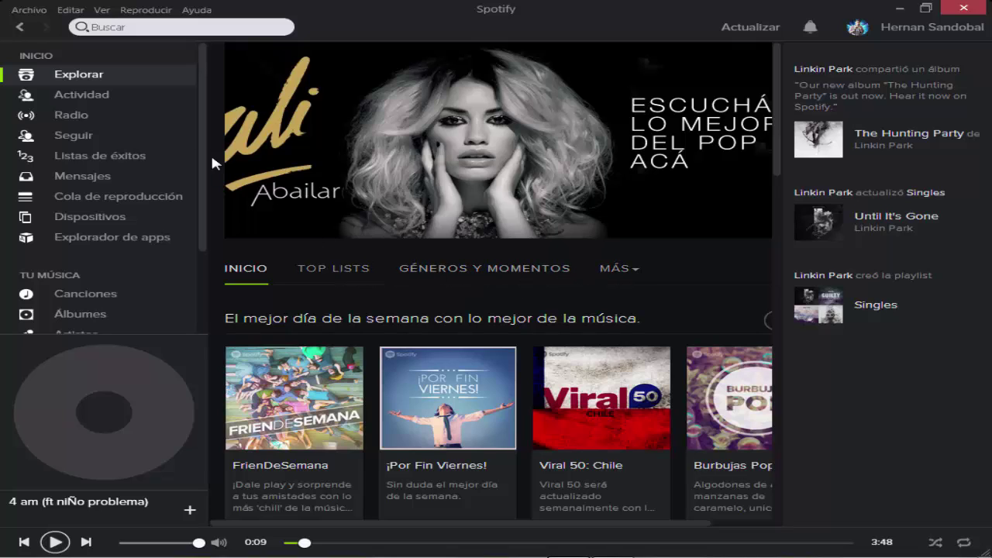
left_click(78, 96)
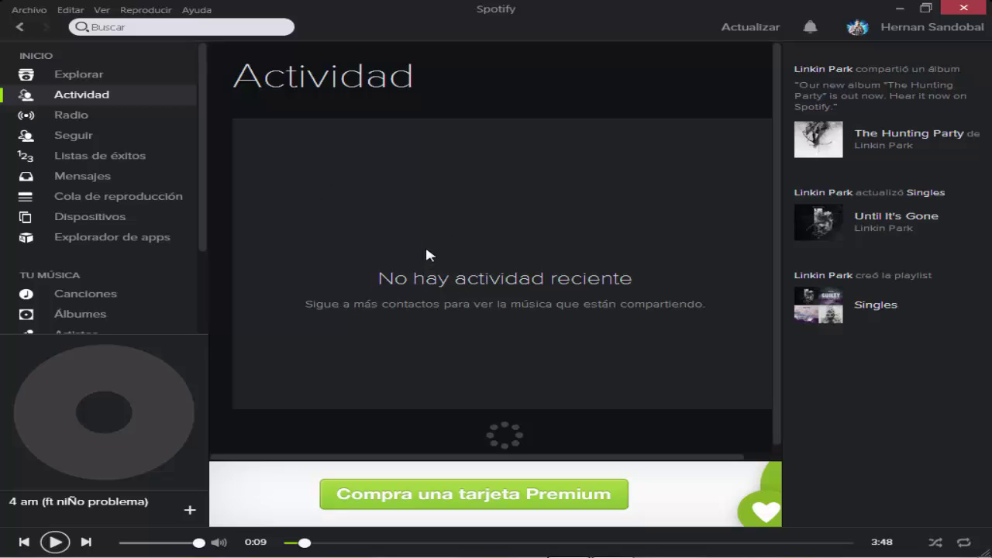
left_click(70, 136)
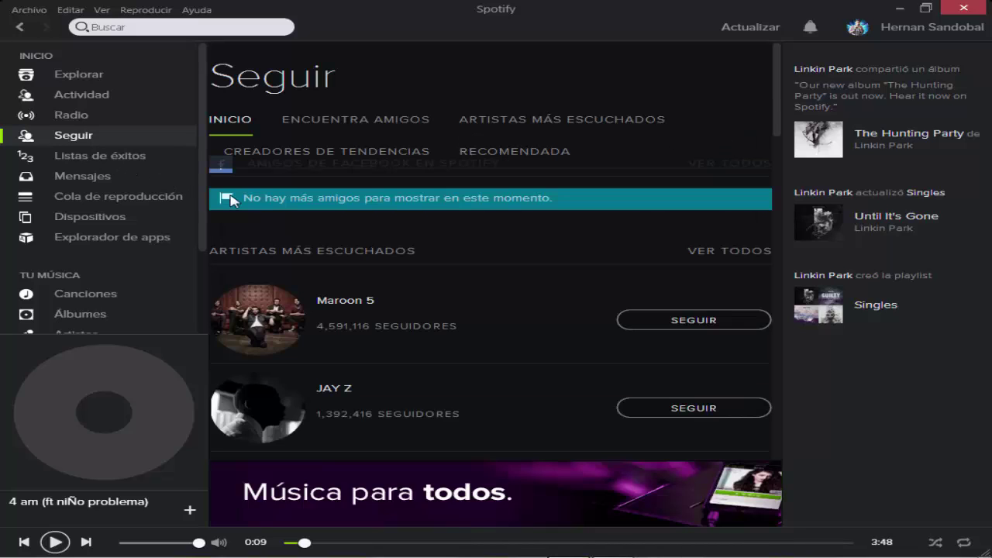
scroll(585, 287, "down", 3)
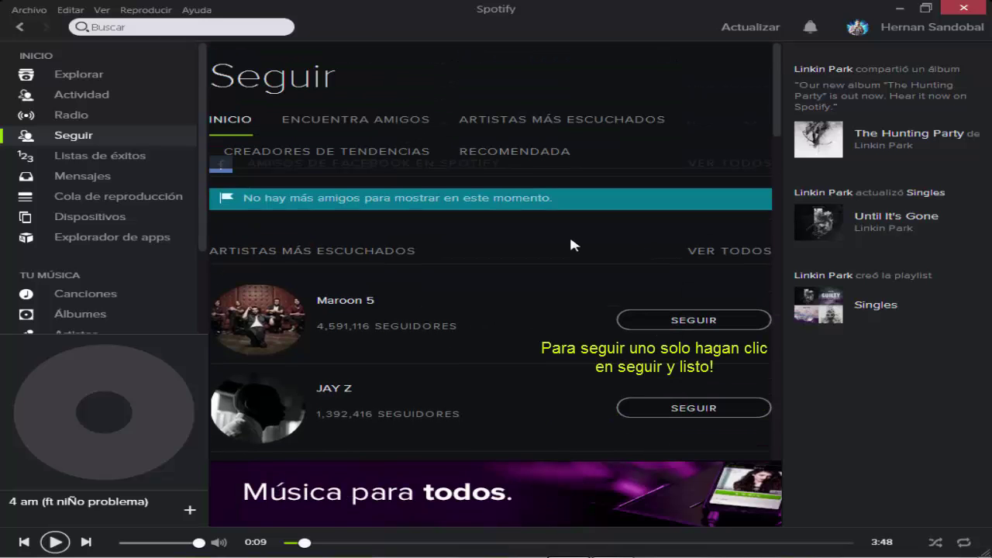
scroll(569, 234, "down", 4)
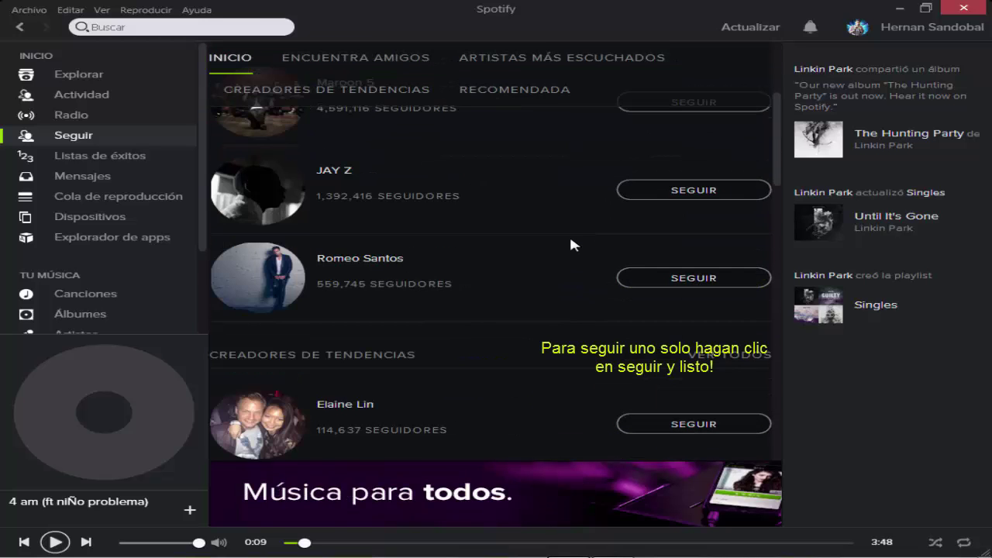
scroll(570, 245, "up", 4)
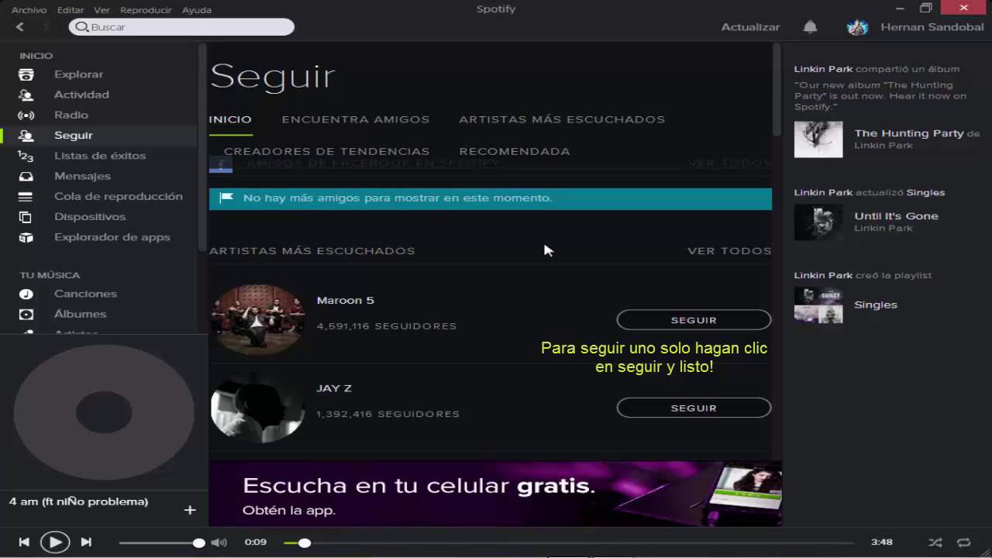
Step: Browse the song and album rankings in Listas de éxitos
left_click(82, 159)
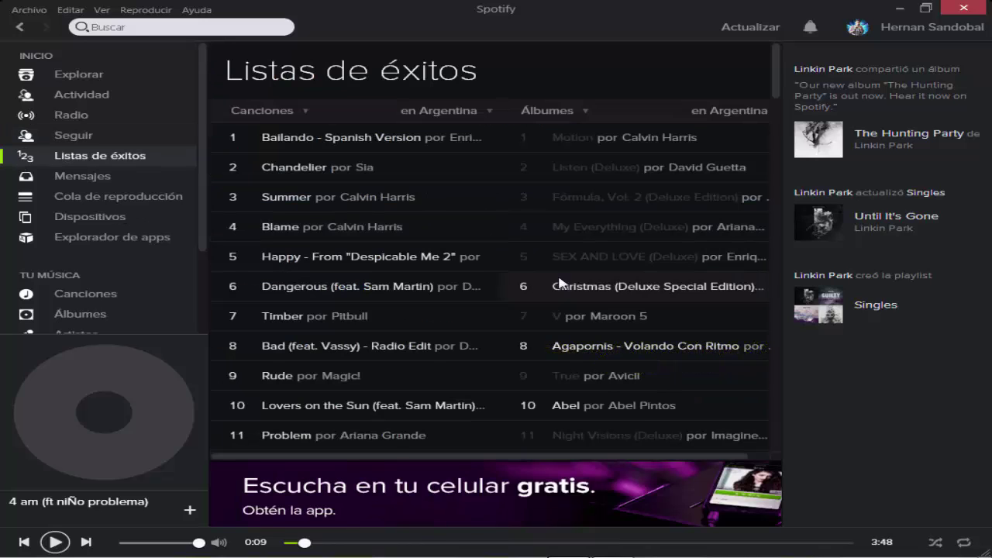
scroll(559, 279, "down", 8)
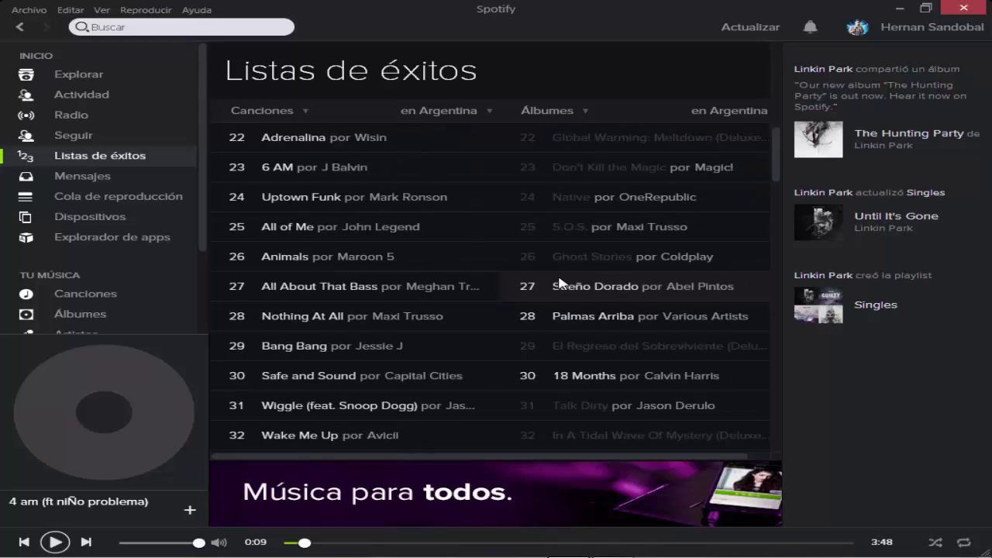
scroll(508, 293, "up", 8)
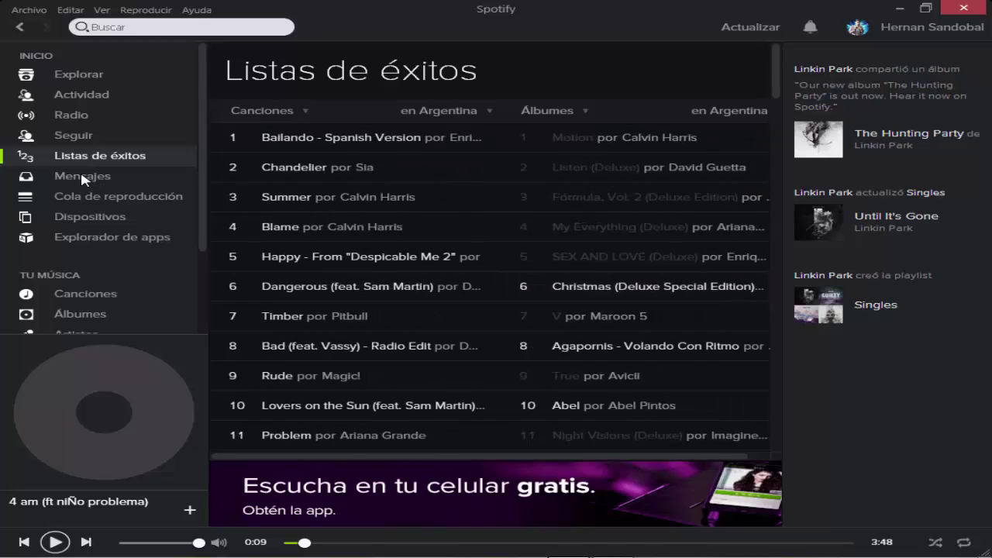
Step: View the Cola de reproducción and Dispositivos pages, ending on the saved Canciones list in Tu Música
left_click(116, 198)
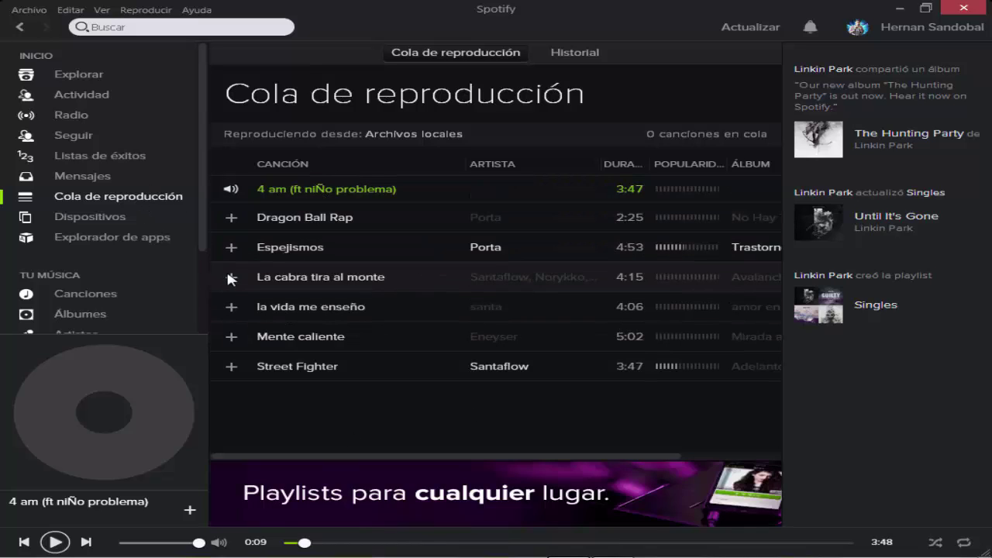
left_click(81, 219)
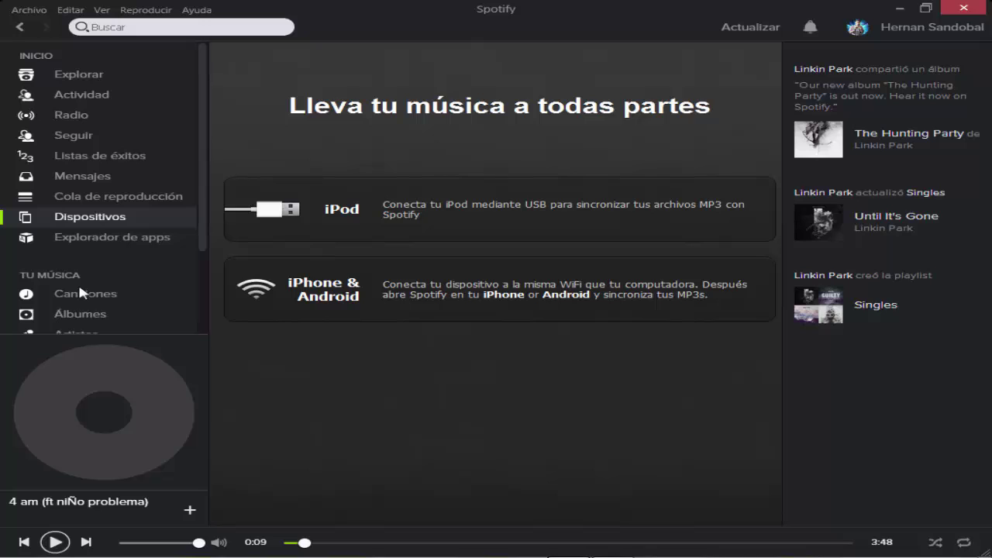
scroll(198, 252, "down", 1)
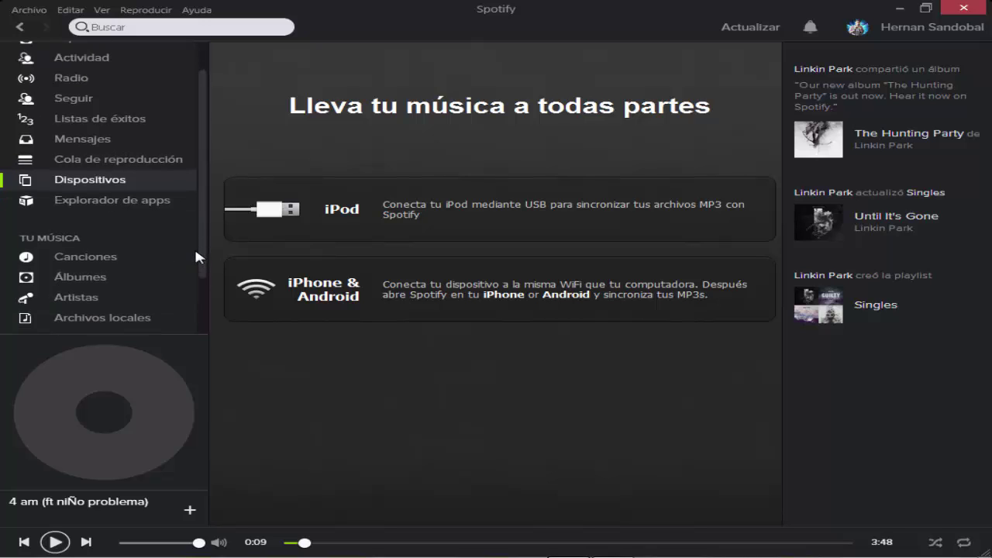
left_click(110, 258)
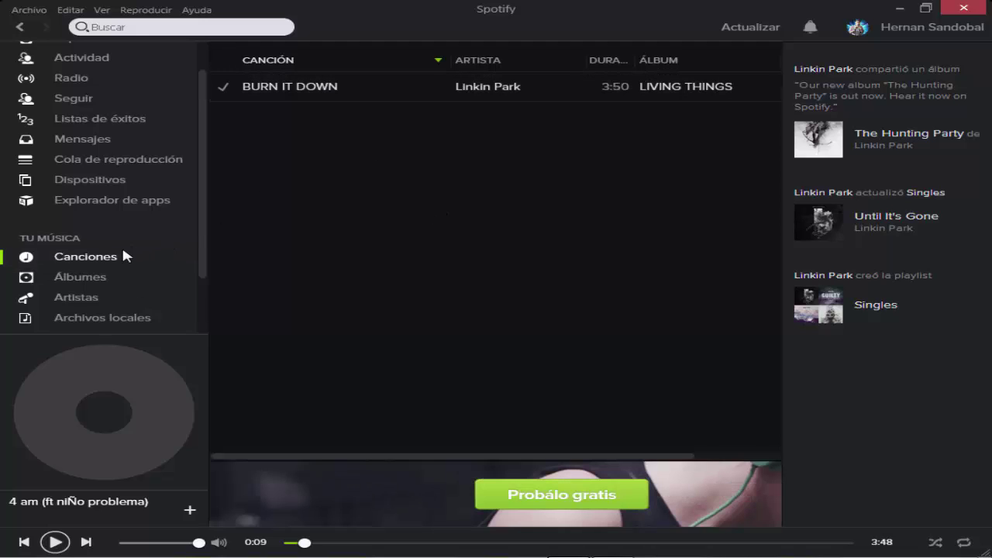
Step: Search for zpu from the search history, open the ZPU artist page and view its albums
left_click(187, 31)
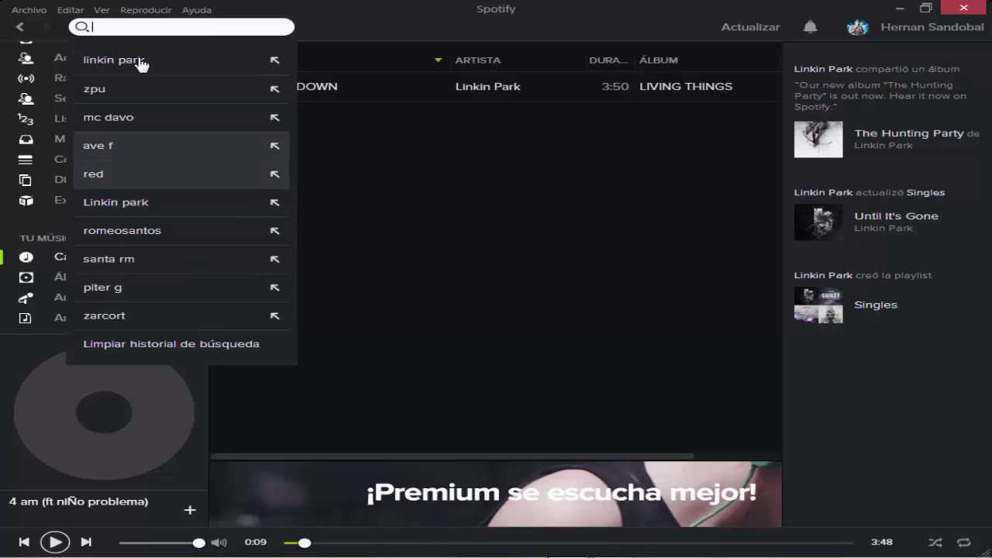
left_click(141, 88)
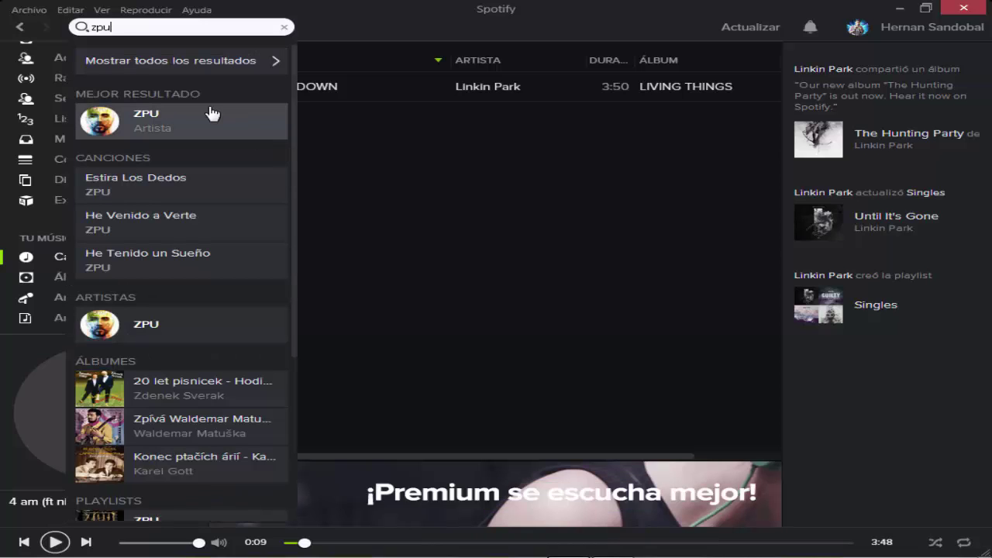
left_click(151, 118)
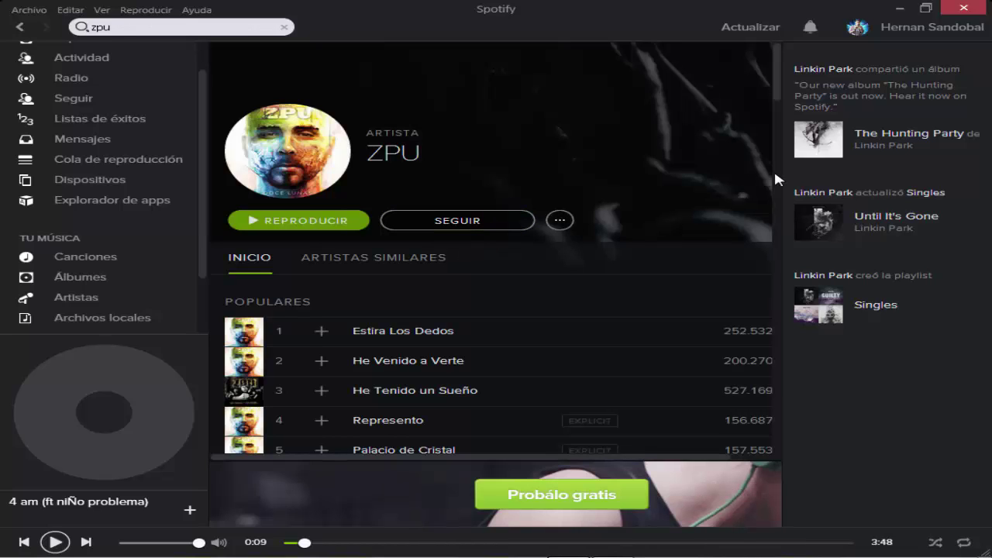
scroll(454, 192, "down", 5)
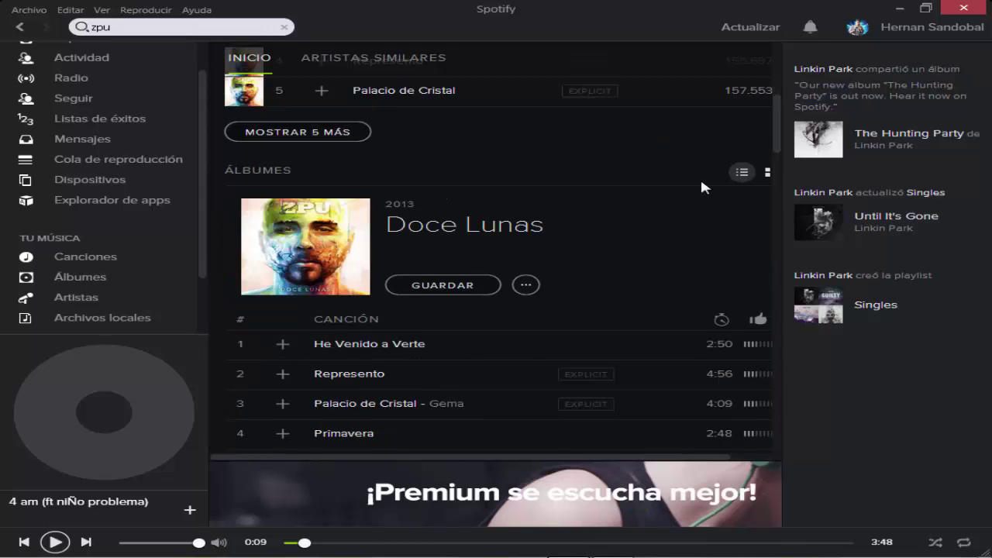
Step: Follow the artist ZPU, and briefly play the popular song He Venido a Verte before pausing it
scroll(700, 176, "up", 5)
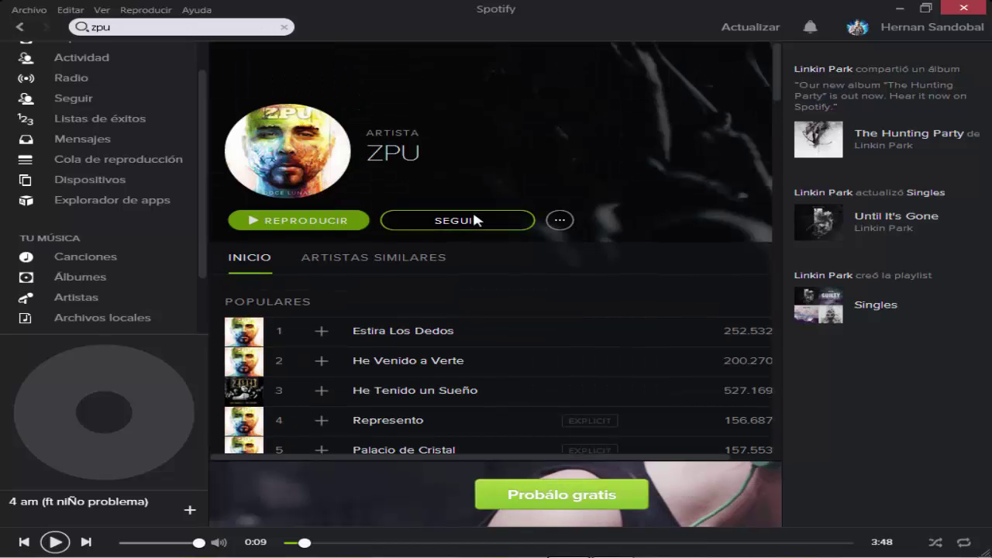
left_click(472, 217)
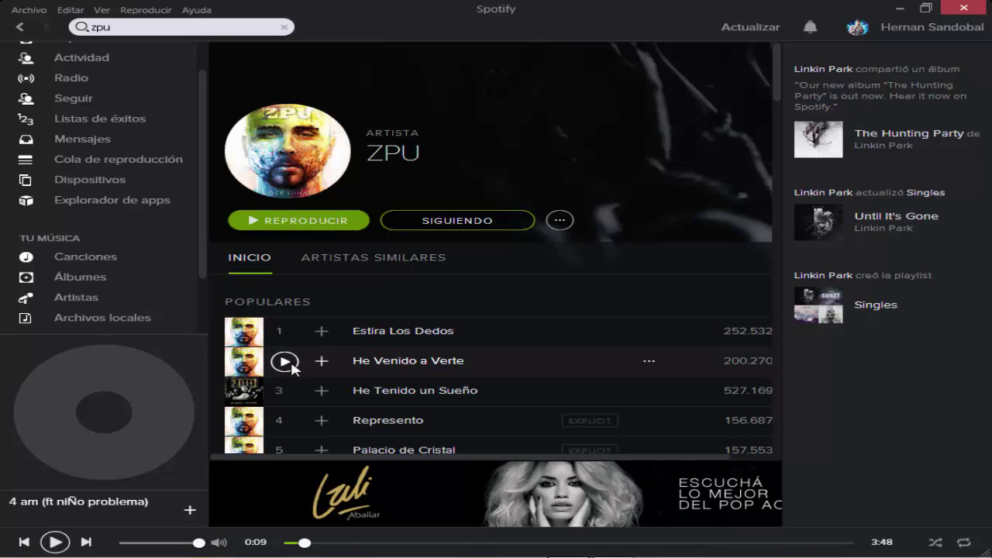
double_click(445, 362)
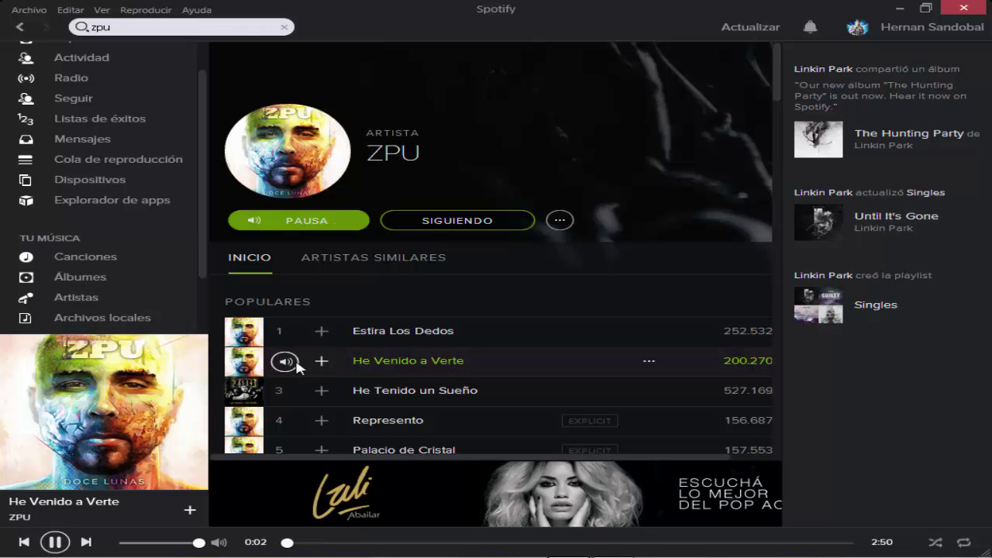
left_click(285, 362)
Step: View the available options for the song He Venido a Verte, including Guardar, and close them without choosing any
right_click(429, 359)
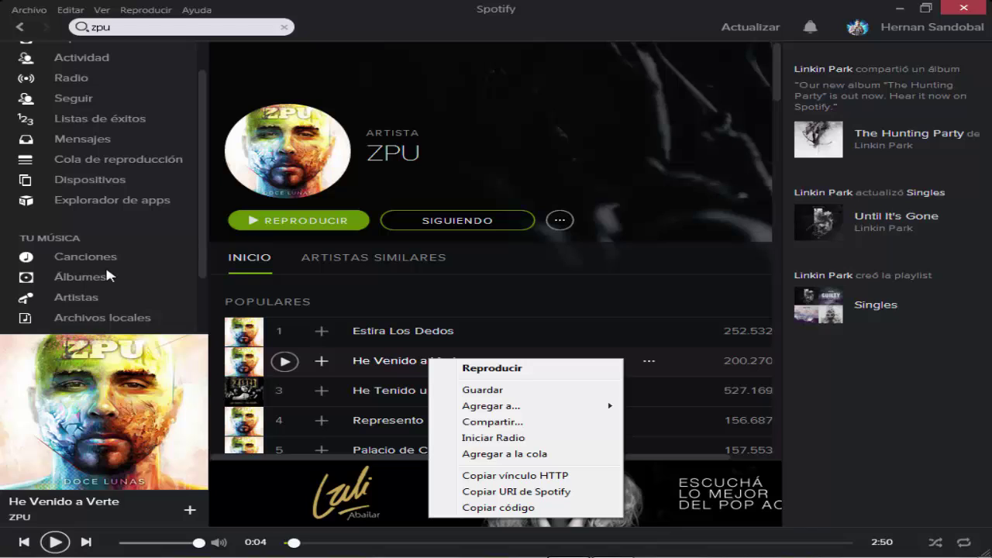
mouse_move(554, 408)
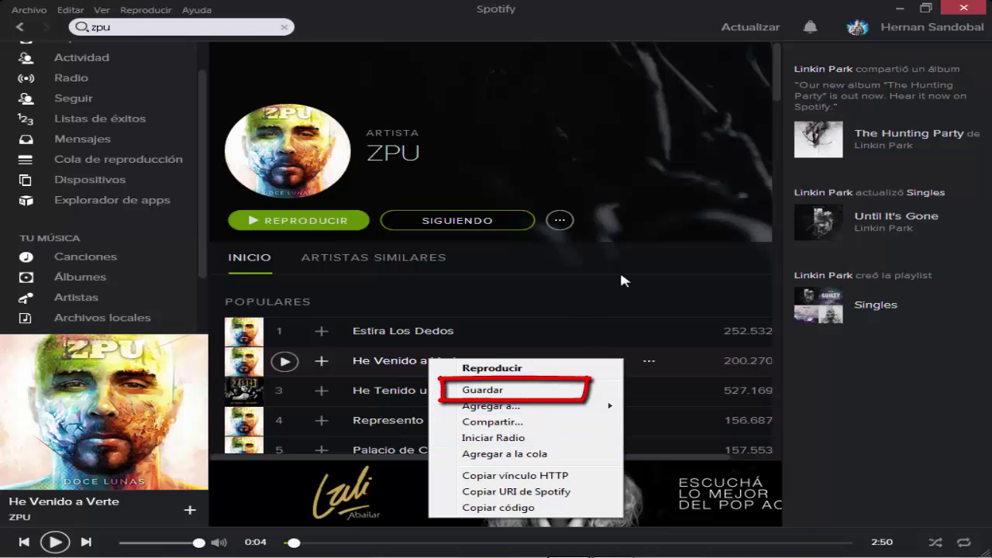
left_click(778, 81)
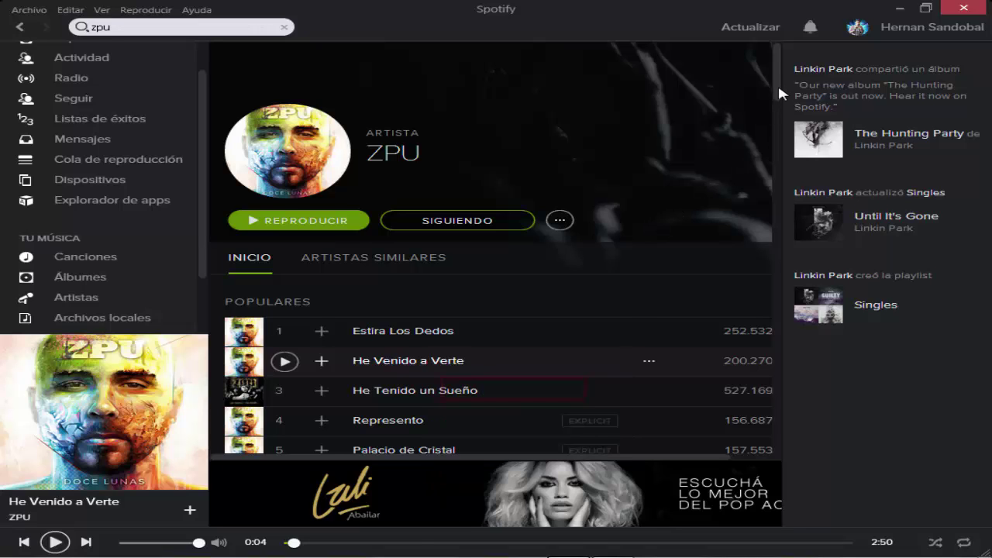
scroll(777, 89, "down", 2)
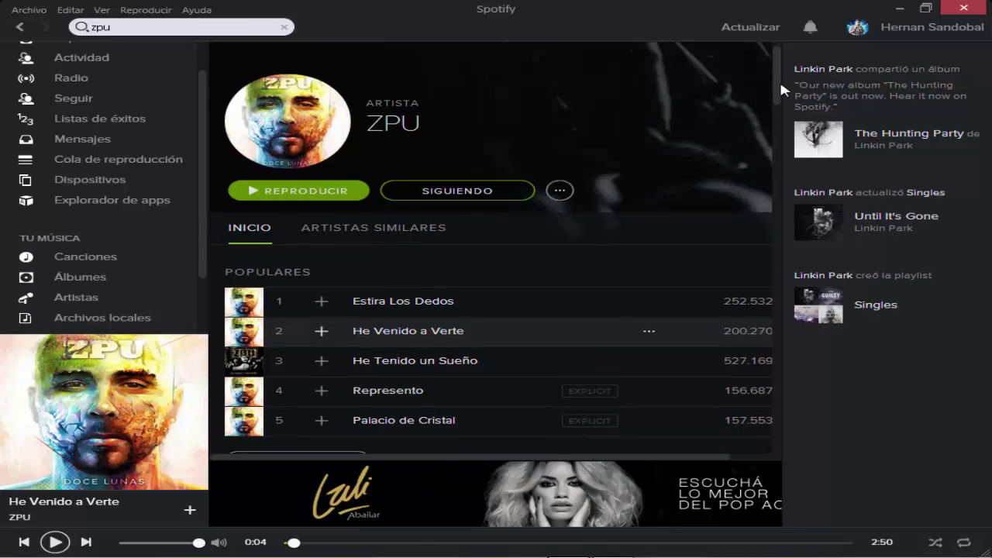
scroll(767, 107, "up", 2)
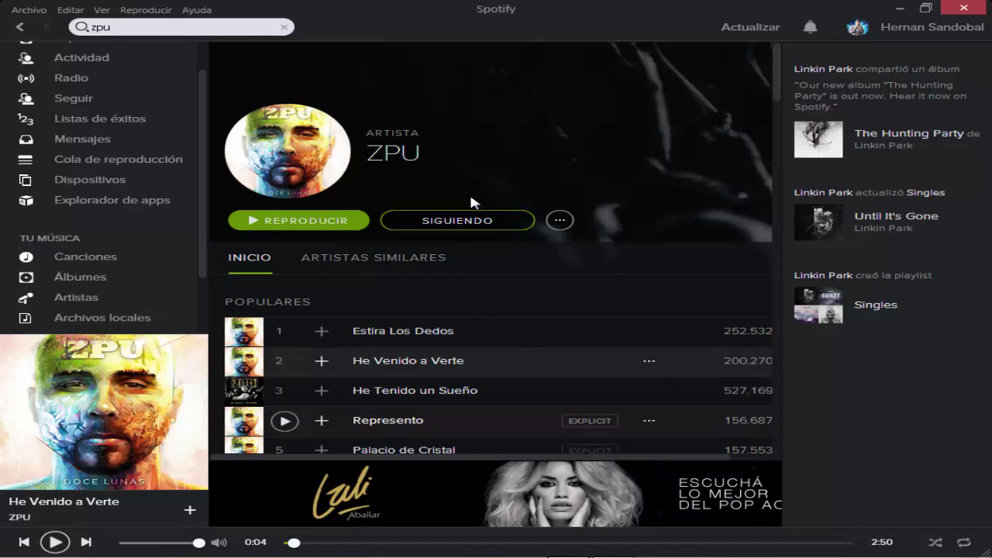
left_click(81, 10)
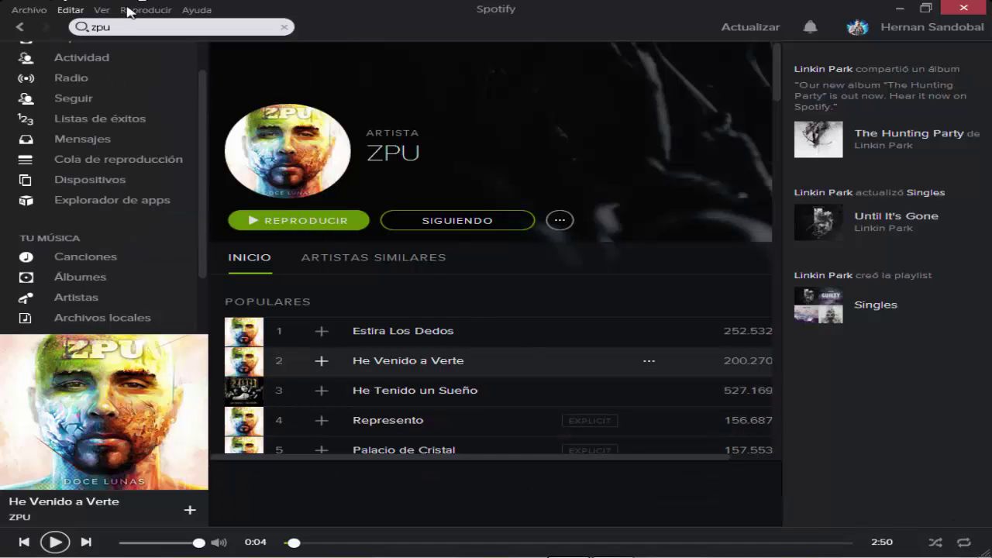
mouse_move(197, 10)
left_click(409, 8)
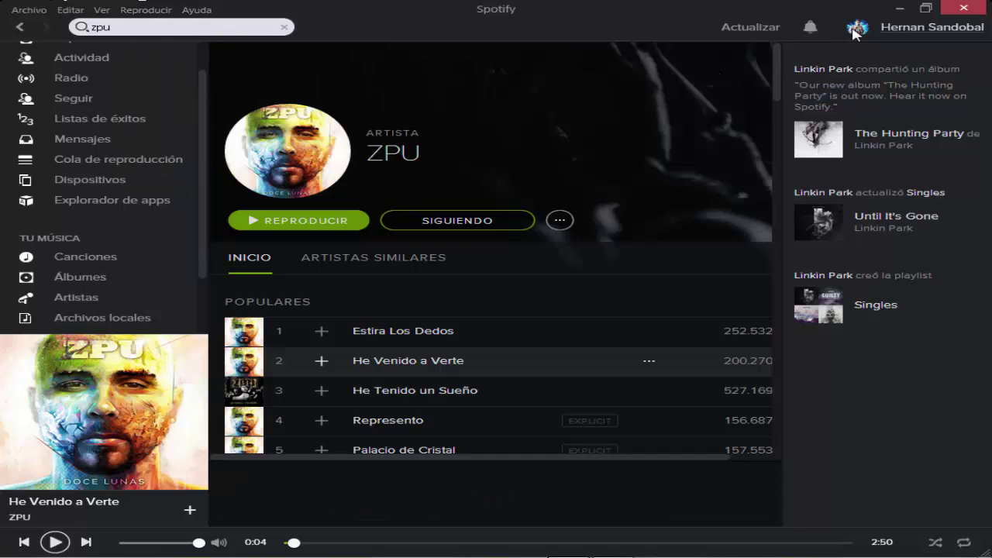
Step: Minimize the music player window to reveal the desktop and hide all the desktop icons
left_click(902, 9)
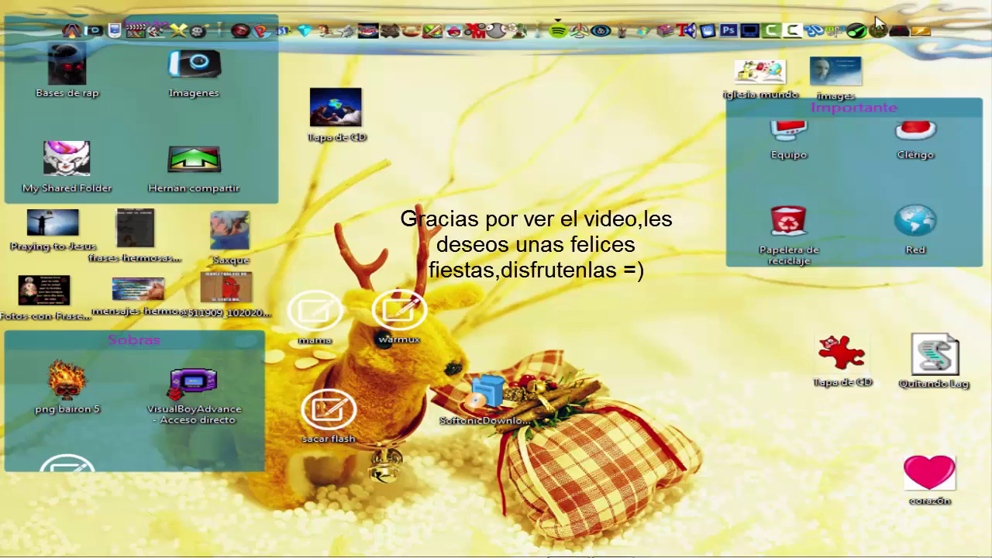
double_click(554, 222)
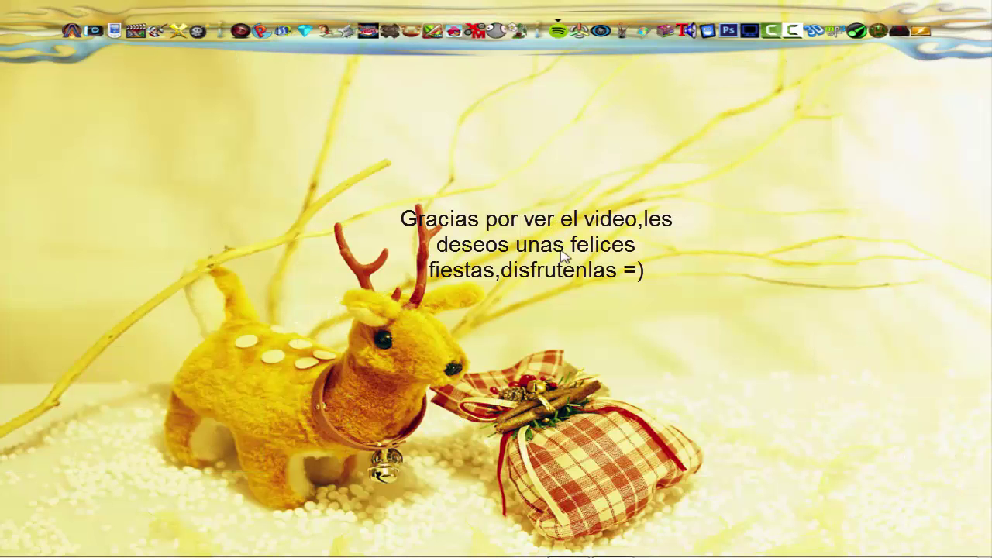